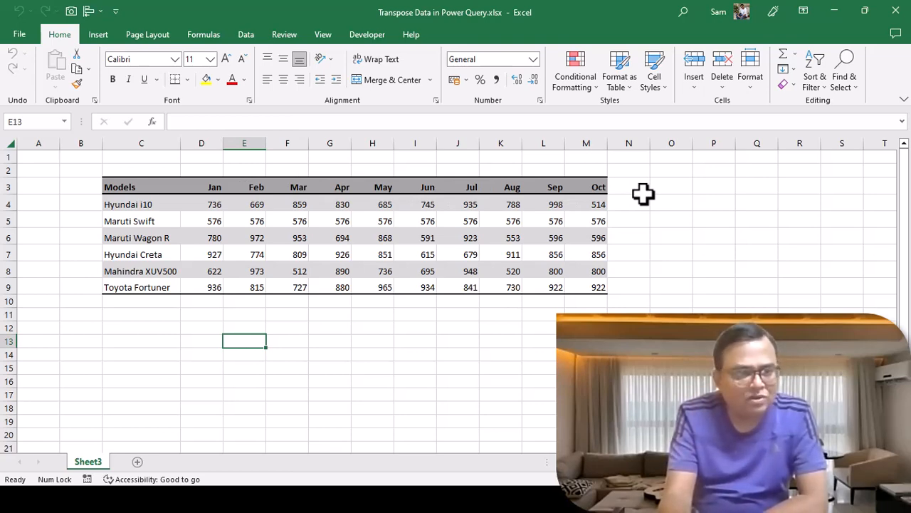
# Load the car models range C3:M9 as a table with headers into Power Query and dismiss the custom data types tip
pyautogui.click(297, 222)
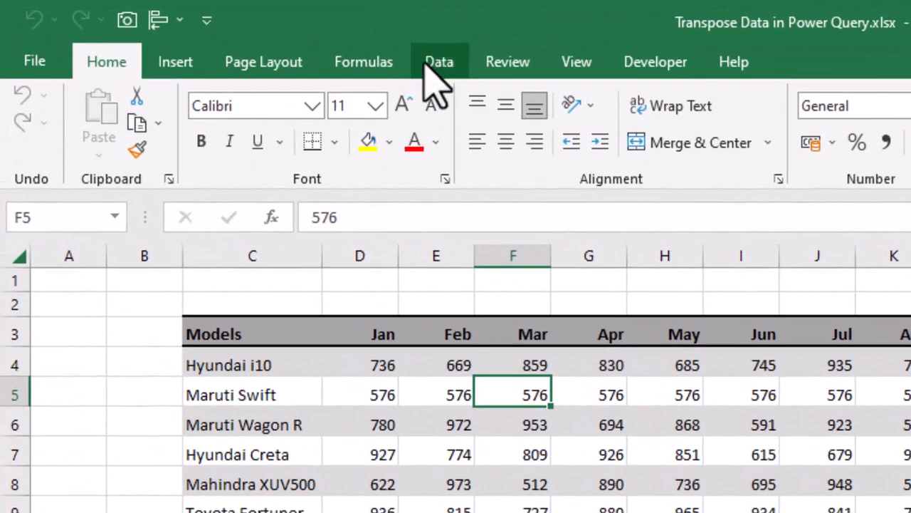
pyautogui.click(436, 65)
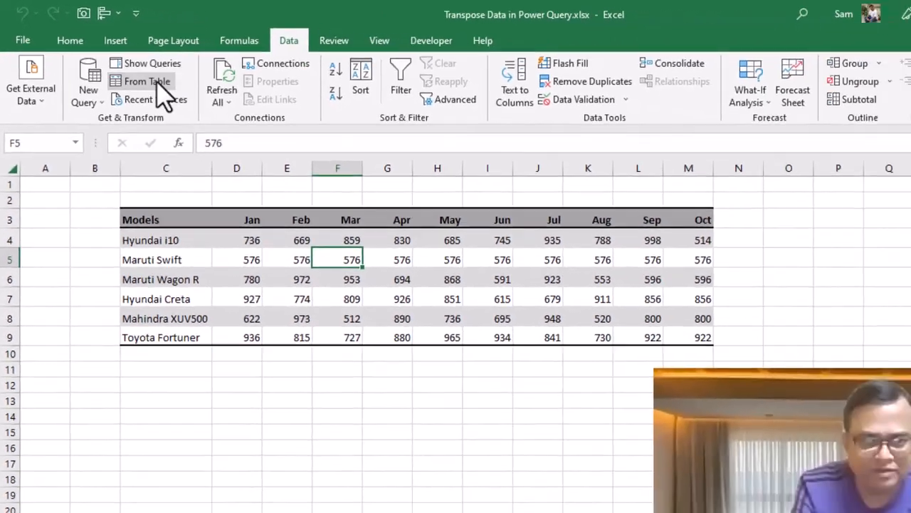
pyautogui.click(235, 127)
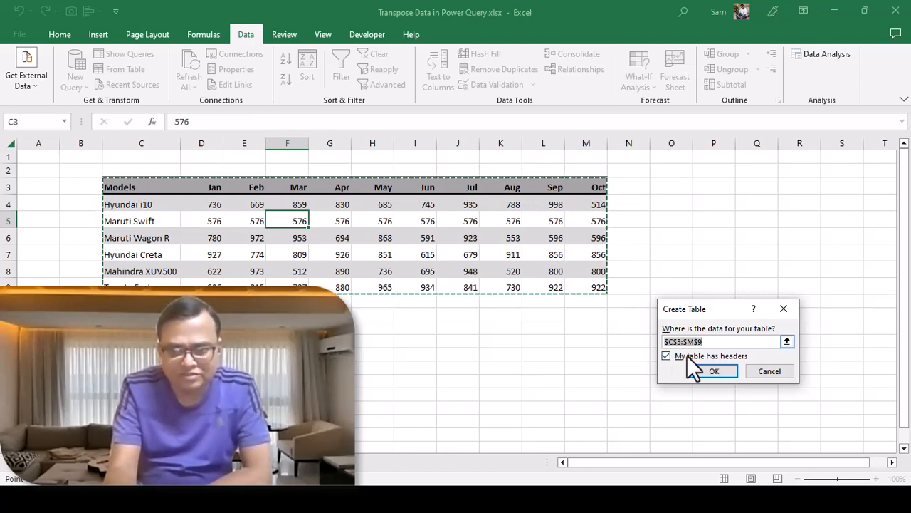
pyautogui.click(714, 371)
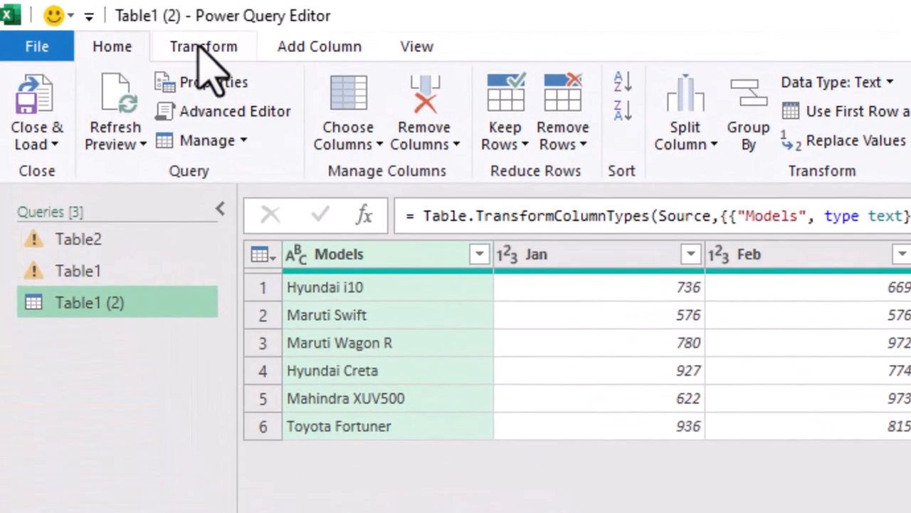
pyautogui.click(200, 50)
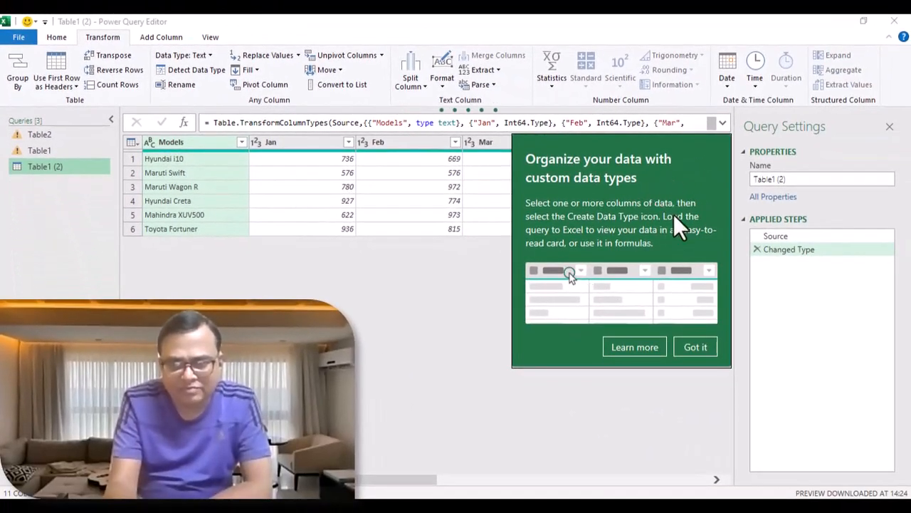
pyautogui.click(690, 347)
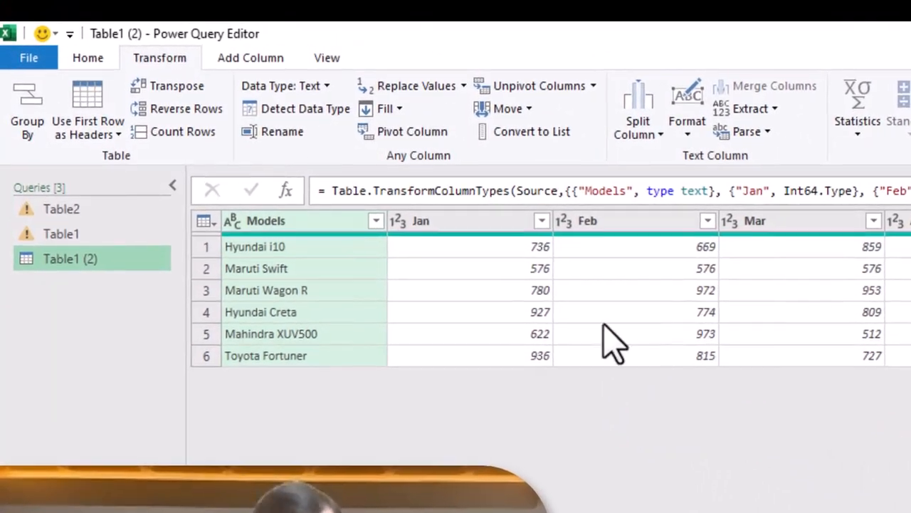
pyautogui.click(181, 91)
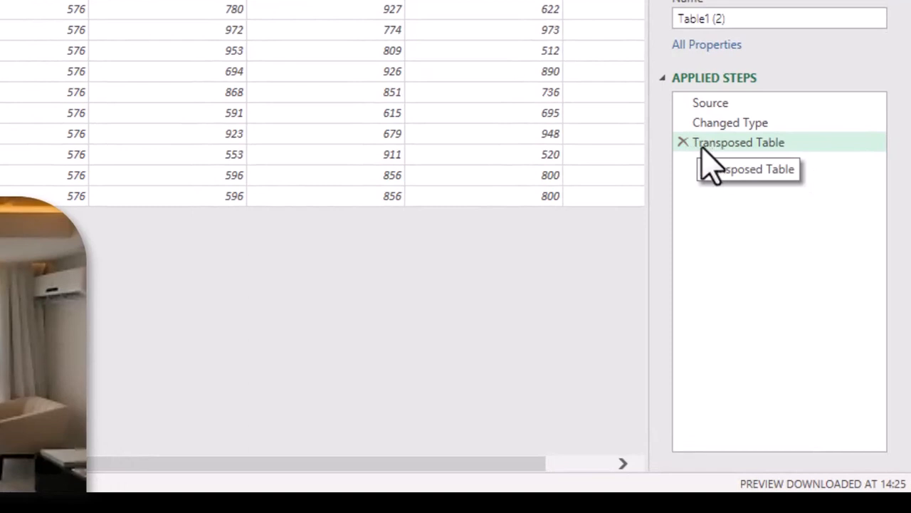
pyautogui.click(702, 151)
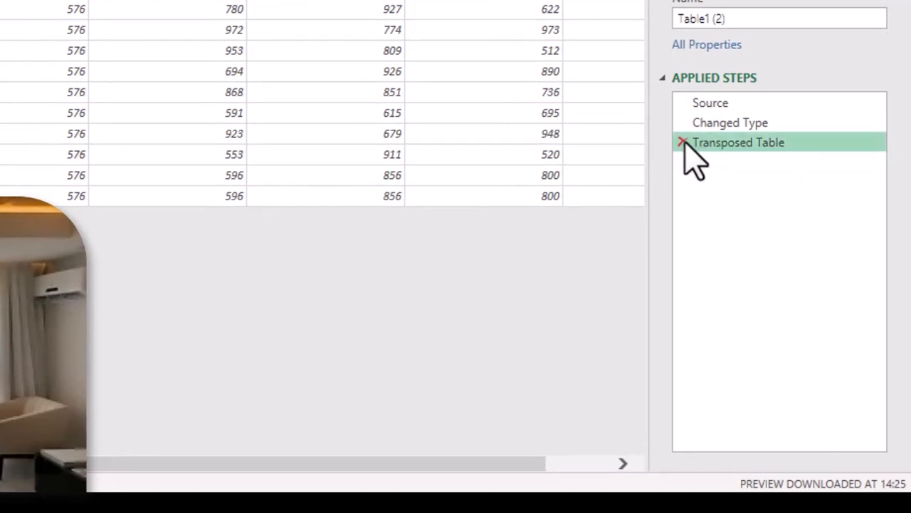
pyautogui.click(682, 143)
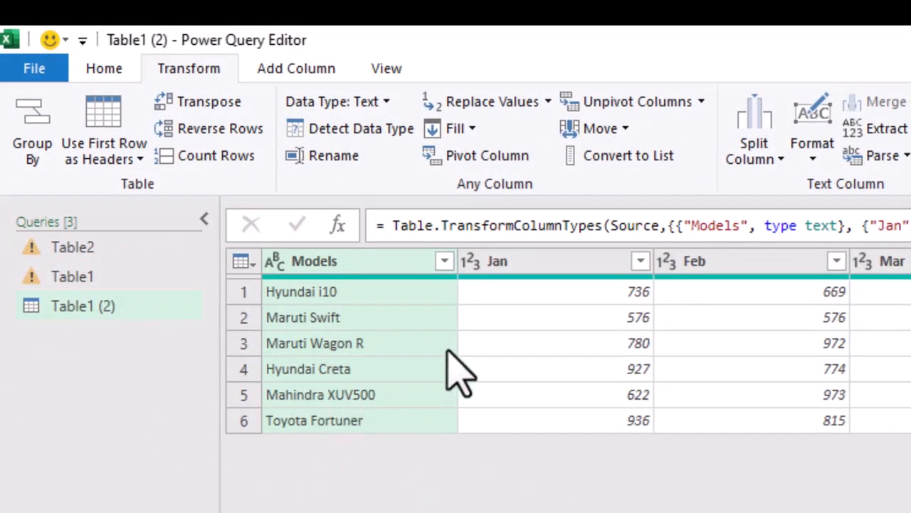
# Demote the column headers to the first row of the query and transpose the table
pyautogui.click(139, 159)
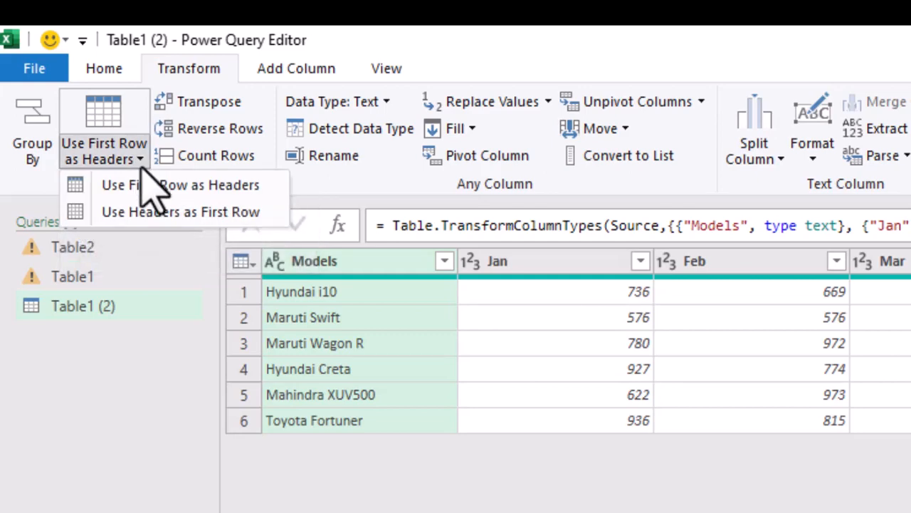
pyautogui.click(235, 212)
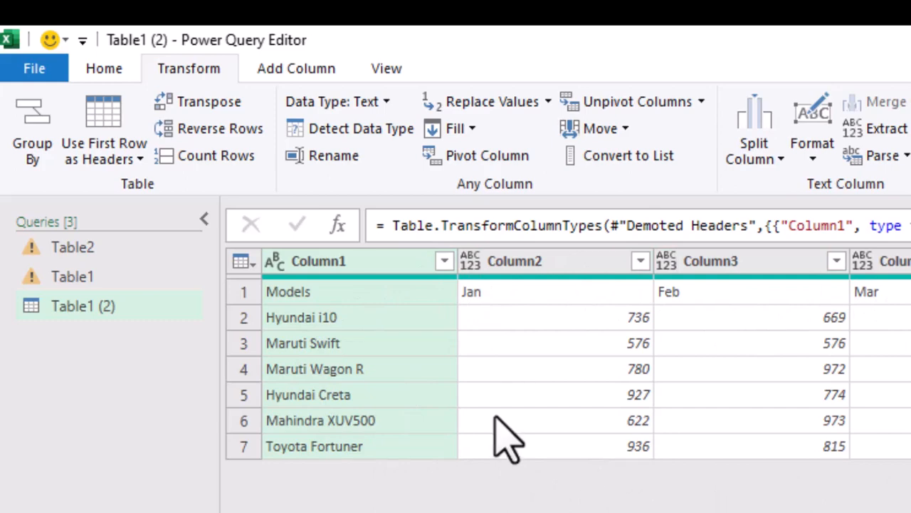
pyautogui.click(223, 104)
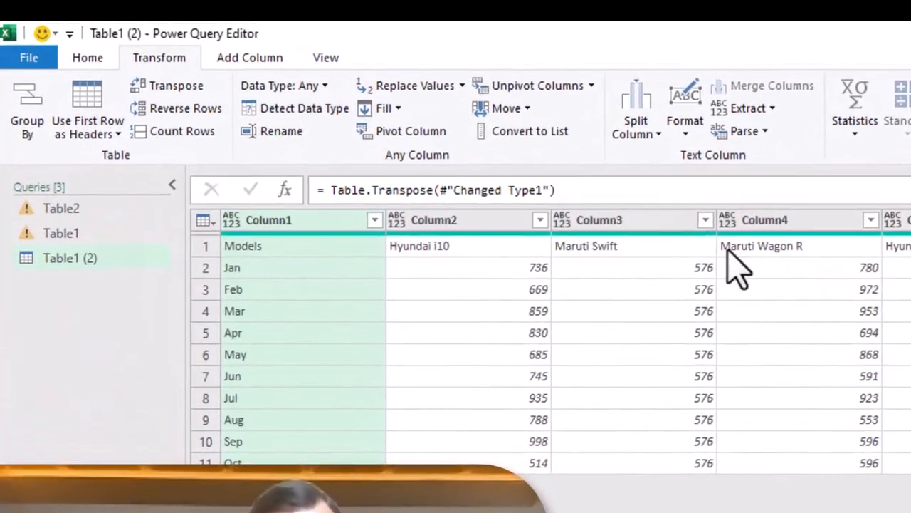
# Promote the first row of the transposed table to headers, and close and load the query into the workbook
pyautogui.click(91, 101)
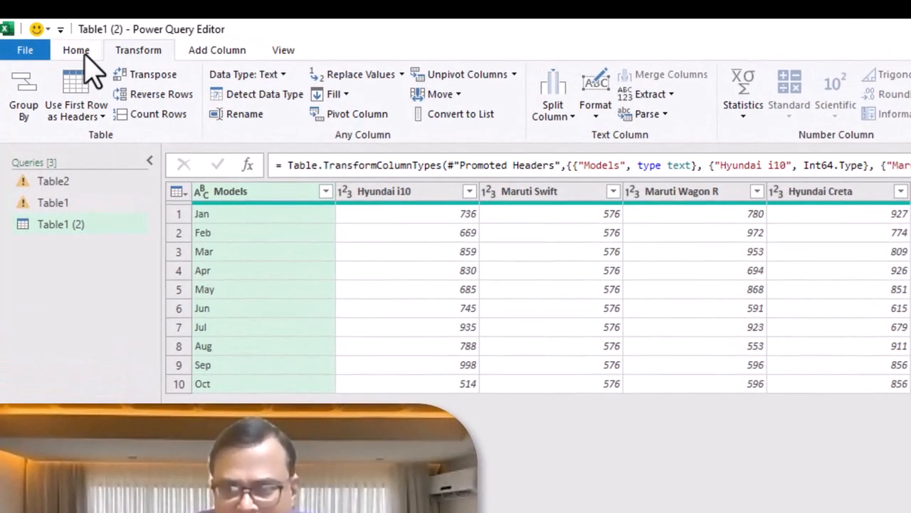
pyautogui.click(84, 52)
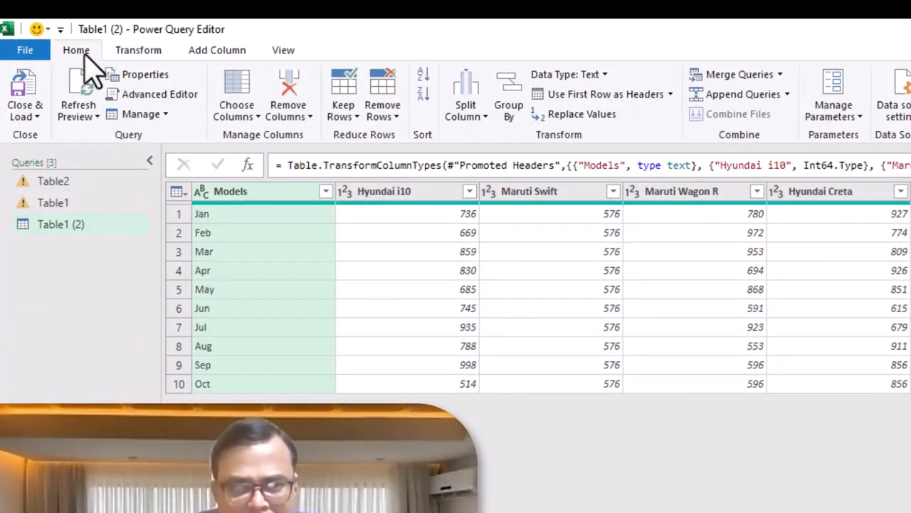
pyautogui.click(38, 118)
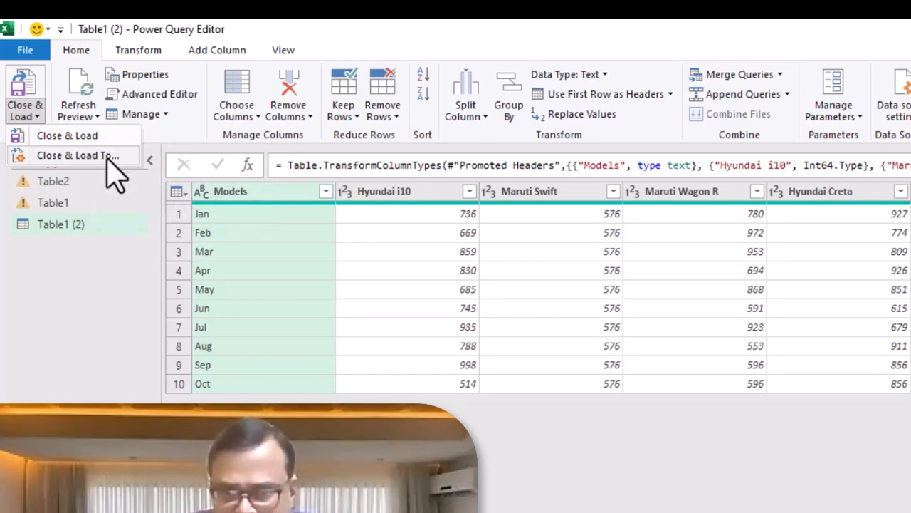
pyautogui.click(84, 138)
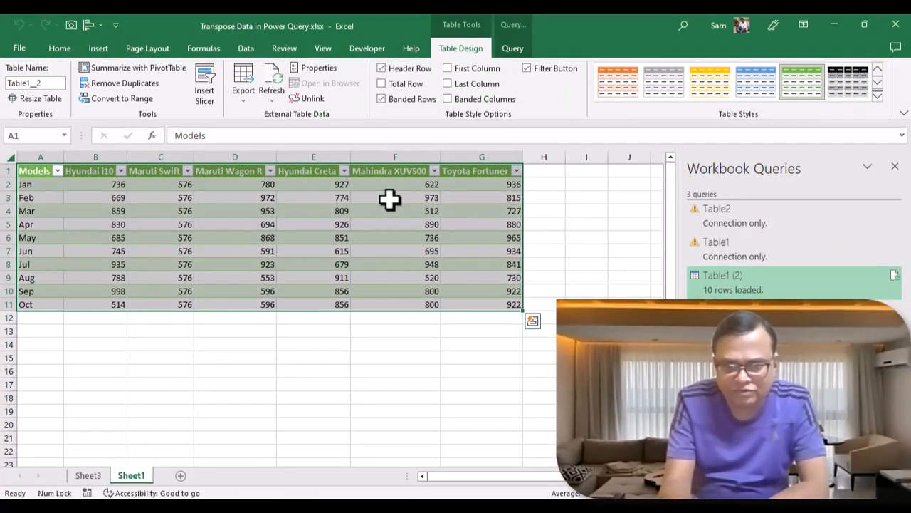
# Add a column headed "nov" in cell N3, next to the October column of the source table on Sheet3
pyautogui.click(83, 482)
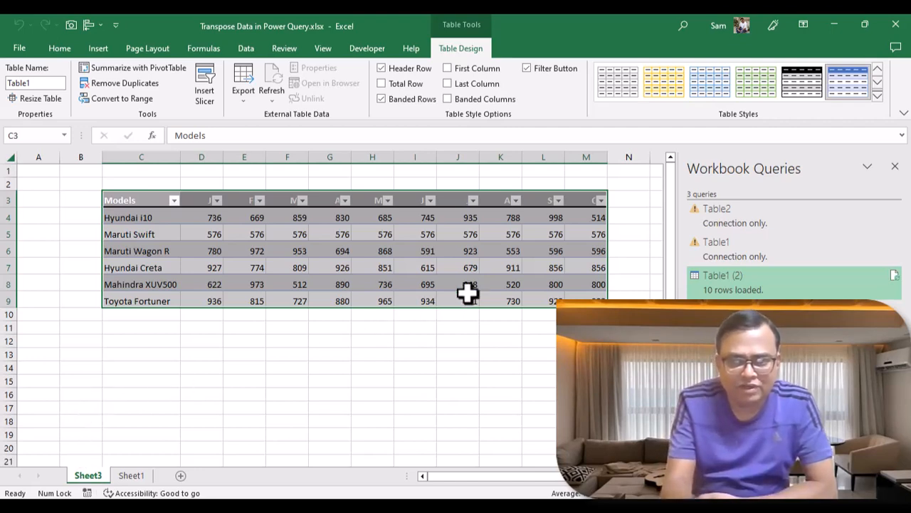
pyautogui.click(632, 198)
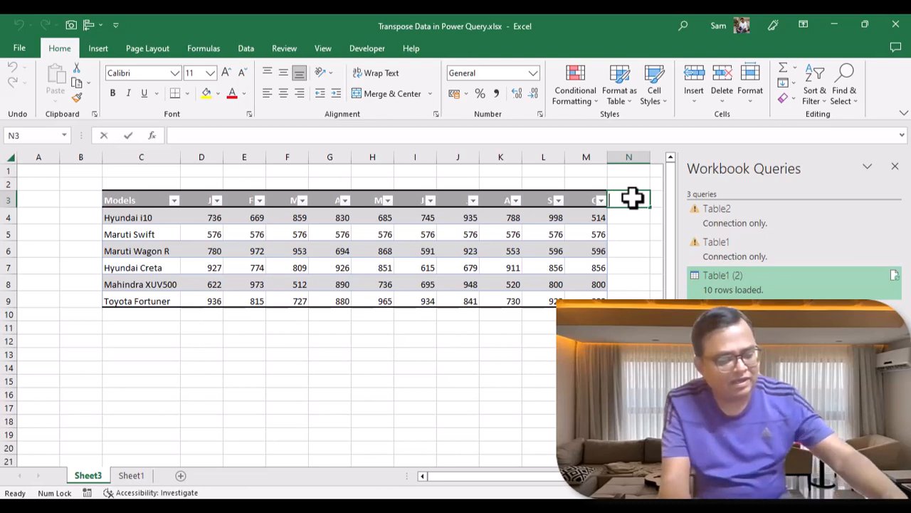
pyautogui.write('nov')
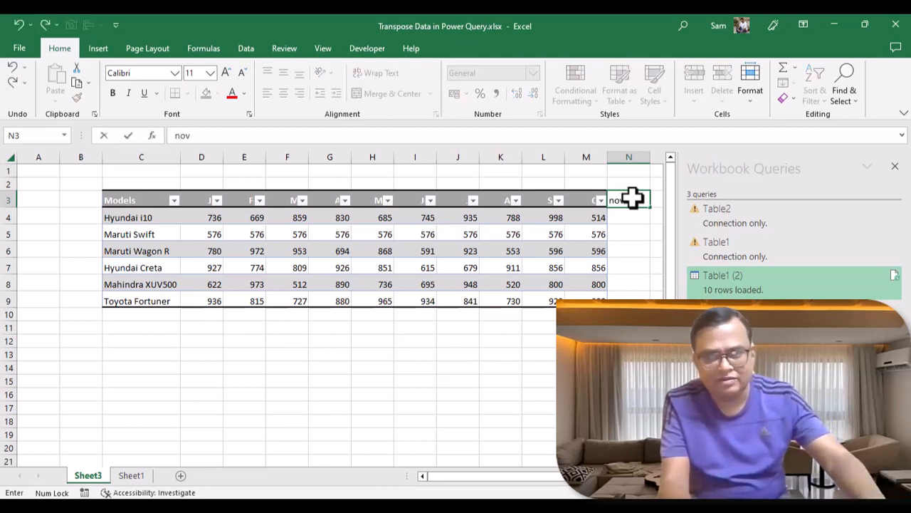
pyautogui.press('Return')
# Fill the nov column with a copy of the October values from M4:M9, starting at N4
pyautogui.click(600, 217)
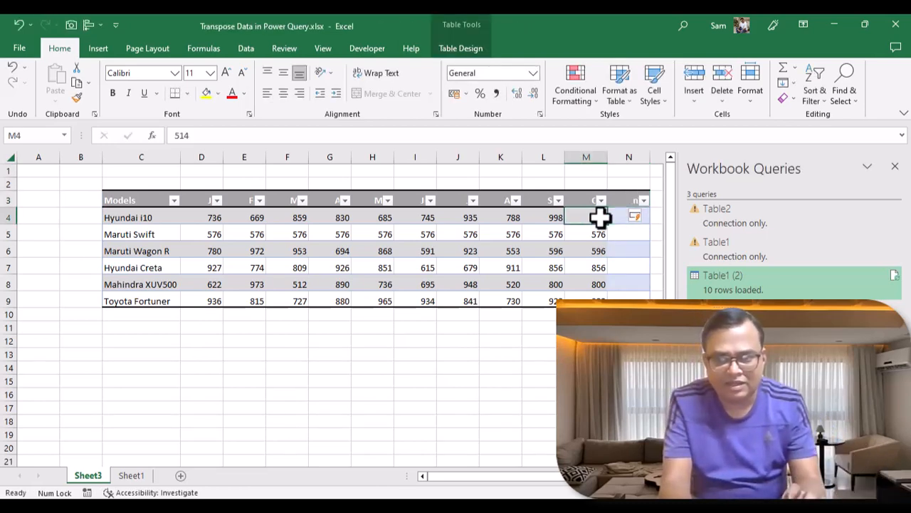
pyautogui.moveTo(601, 217); pyautogui.dragTo(593, 291)
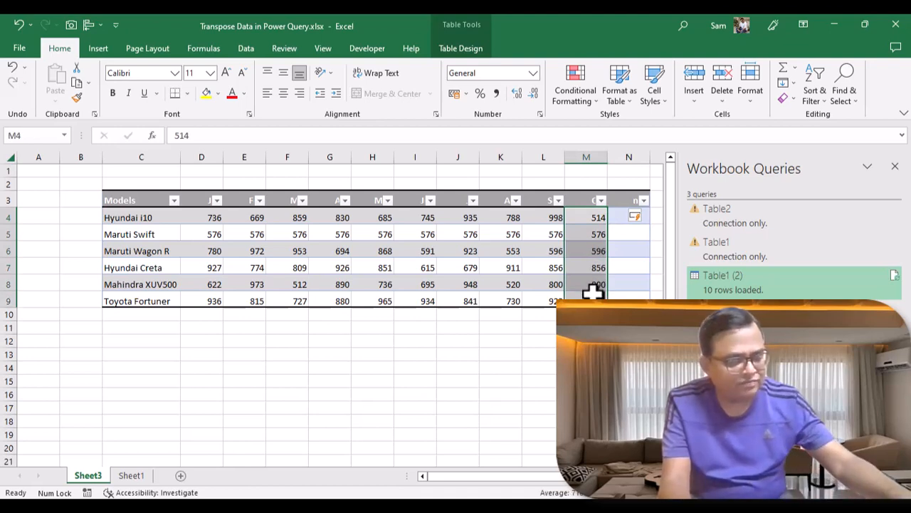
pyautogui.hotkey('ctrl', 'c')
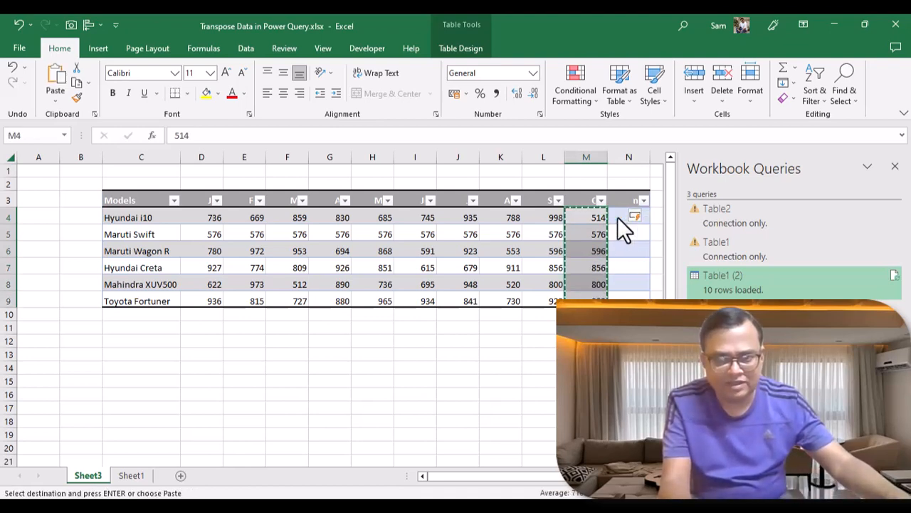
pyautogui.click(618, 217)
pyautogui.hotkey('ctrl', 'v')
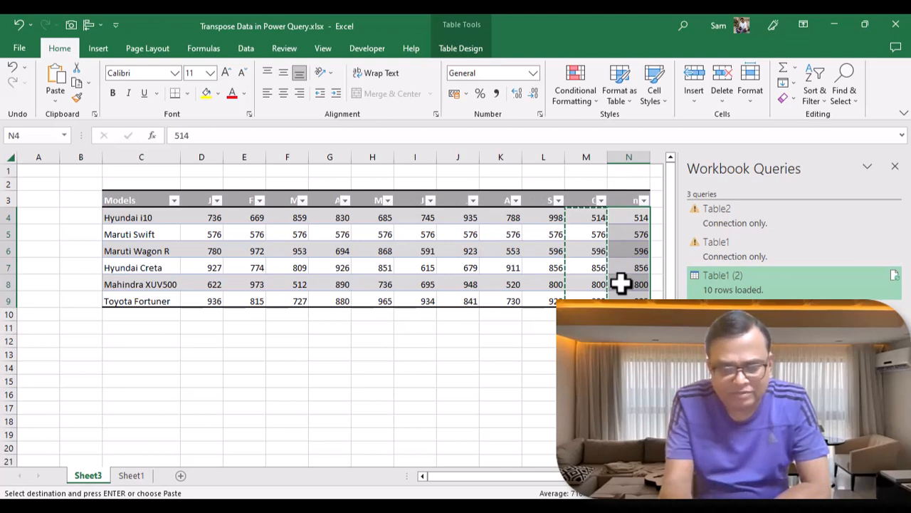
# Refresh the transposed query table on Sheet1 so it picks up the new month
pyautogui.click(129, 477)
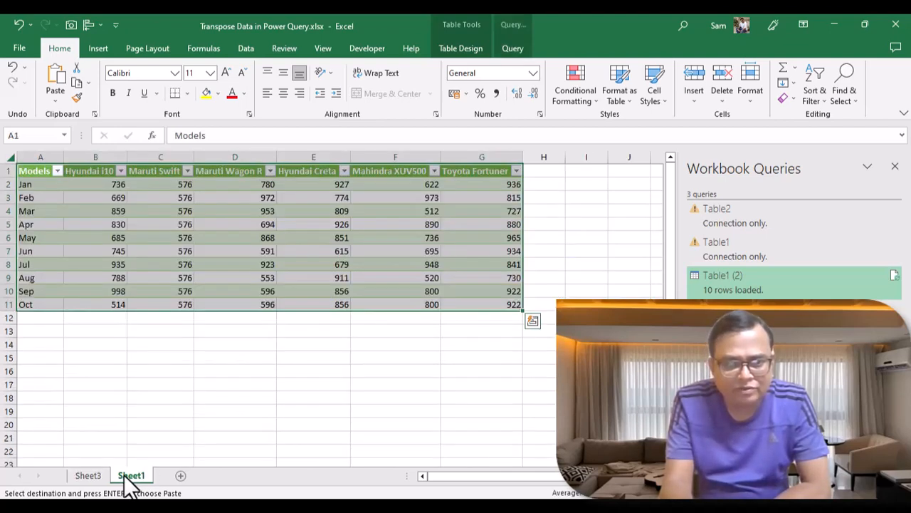
pyautogui.click(301, 223)
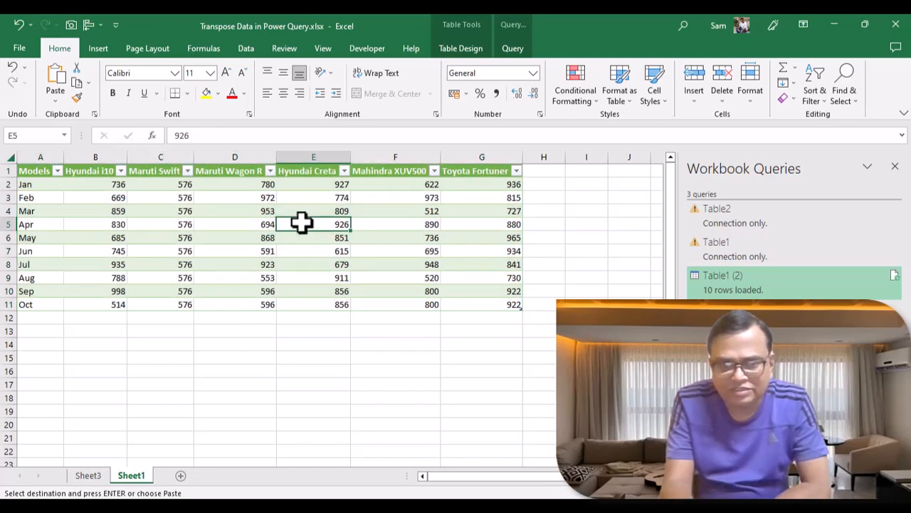
pyautogui.rightClick(301, 223)
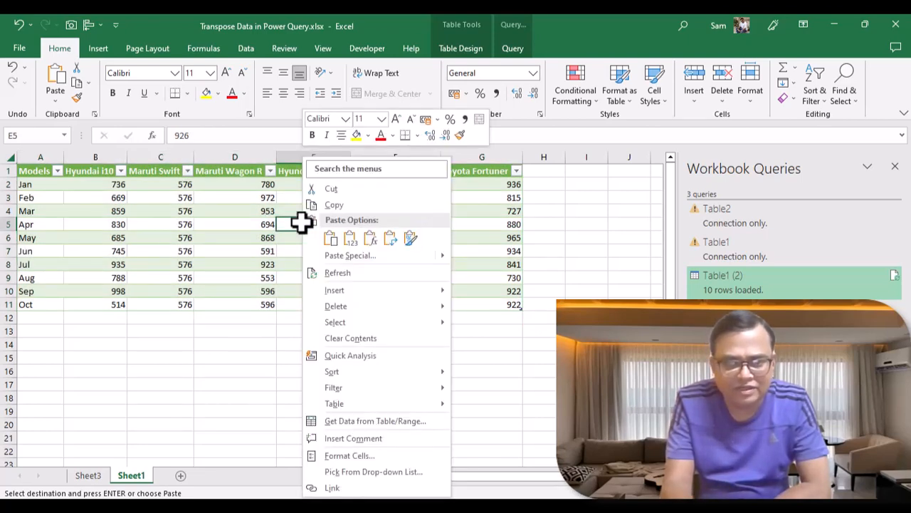
pyautogui.click(335, 274)
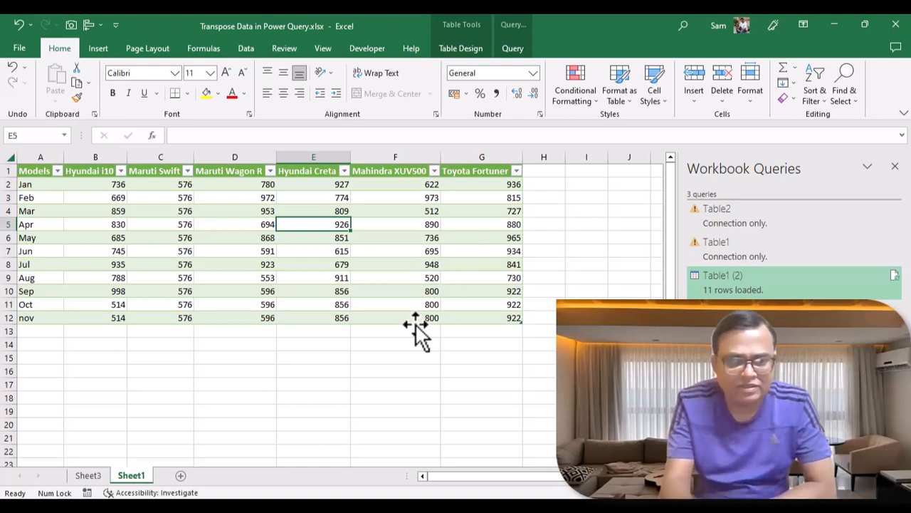
# Review the source table on Sheet3 and refresh the transposed table on Sheet1 once more
pyautogui.click(96, 475)
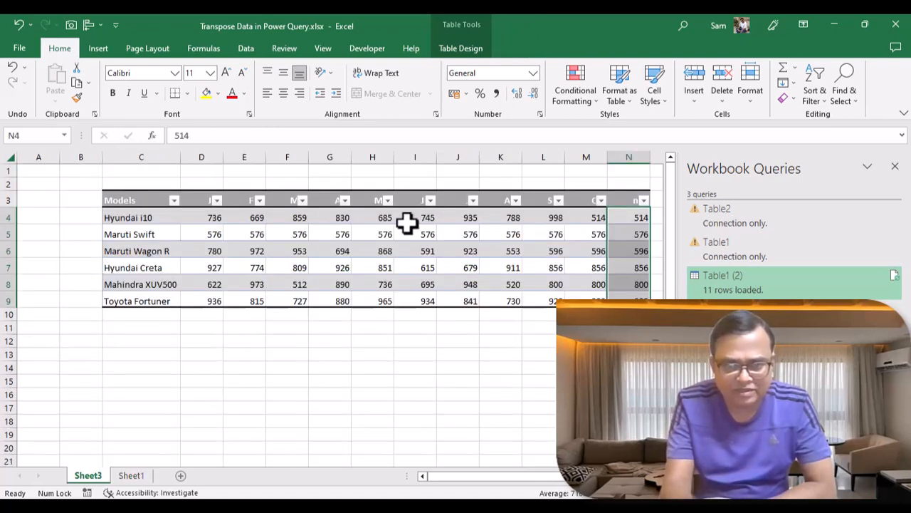
pyautogui.click(132, 476)
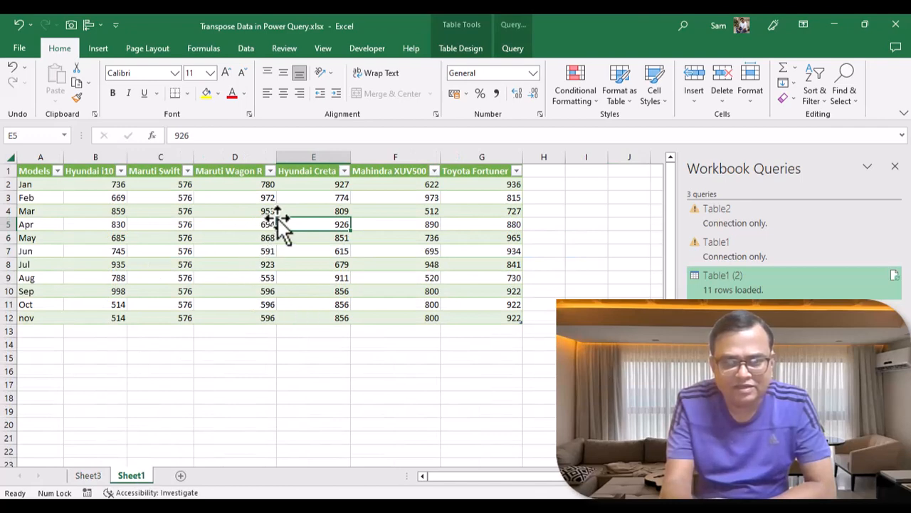
pyautogui.moveTo(278, 217); pyautogui.dragTo(277, 220)
pyautogui.rightClick(292, 225)
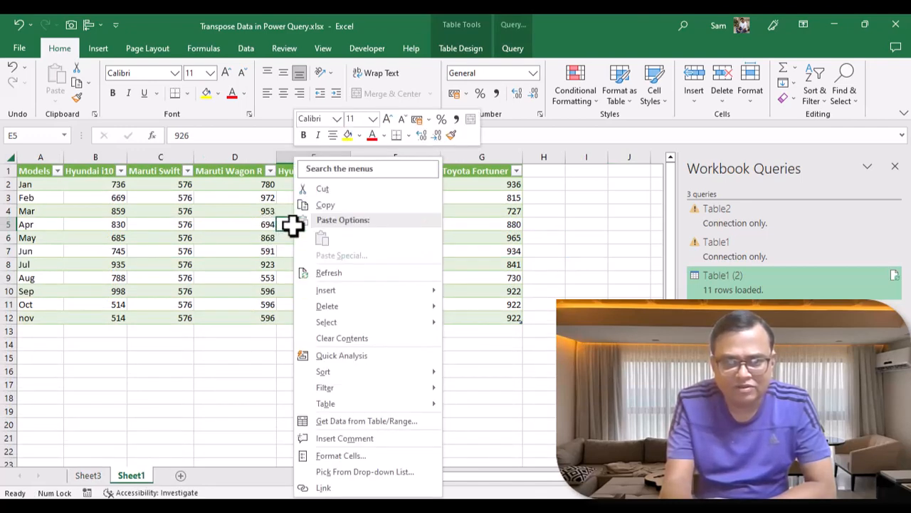
pyautogui.click(345, 272)
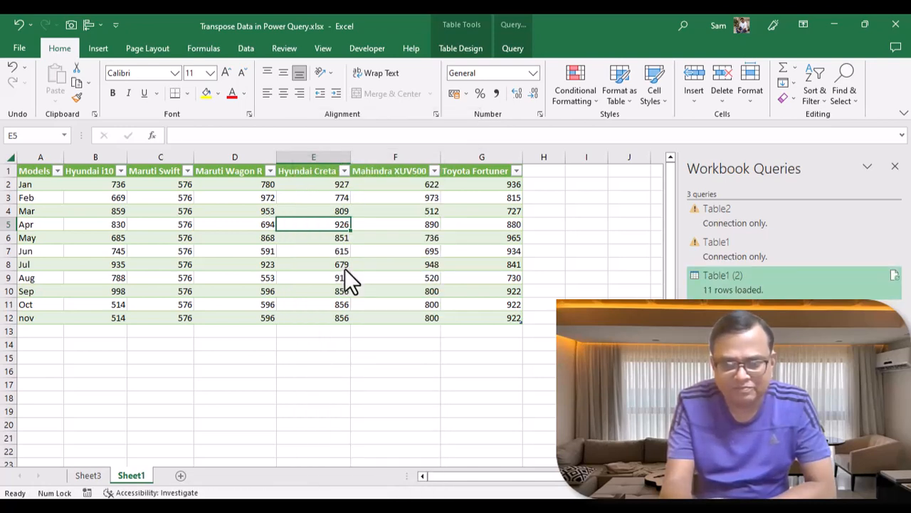